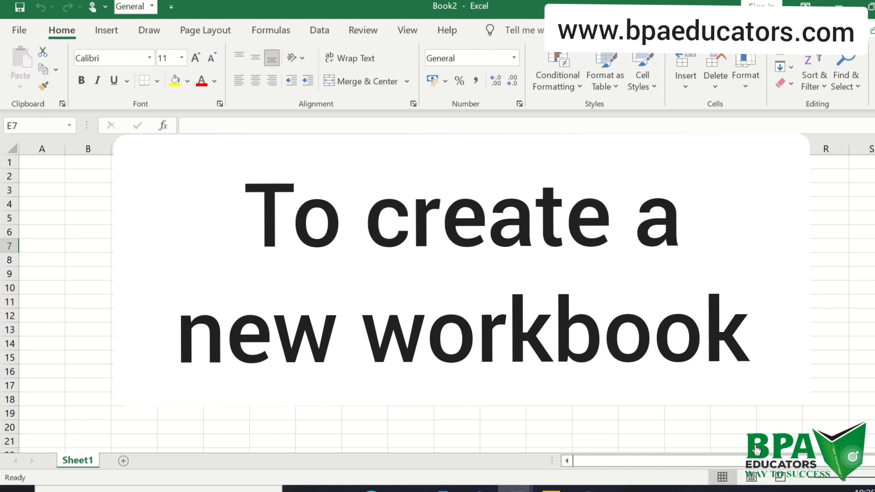
Create a third blank workbook, Book3, then begin saving Book1 with Ctrl+S.
{"action": "key", "text": "ctrl+n"}
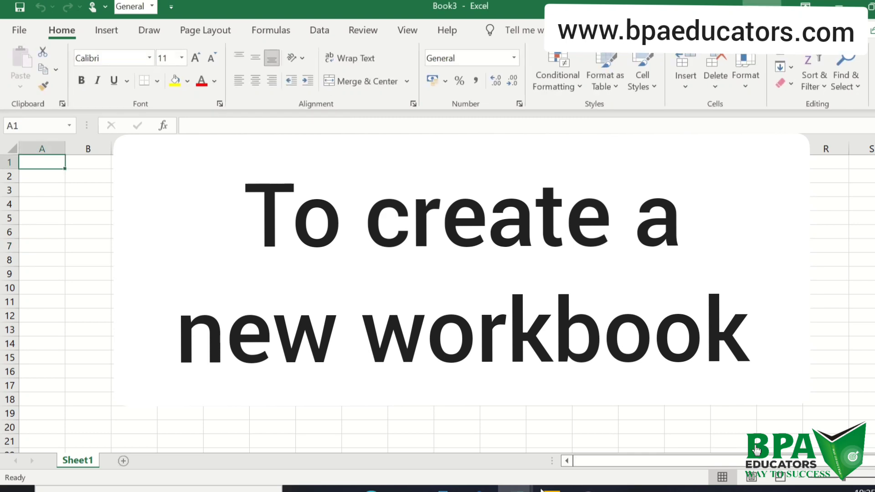
{"action": "mouse_move", "coordinate": [514, 487]}
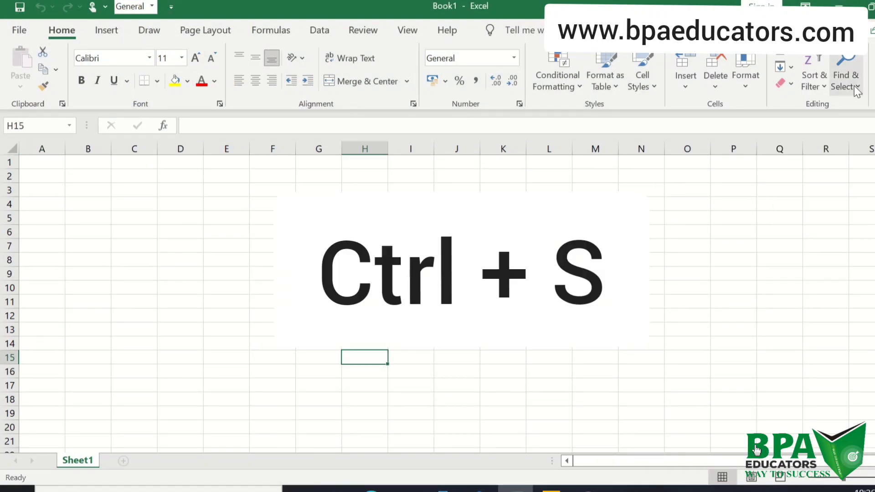
{"action": "key", "text": "ctrl+s"}
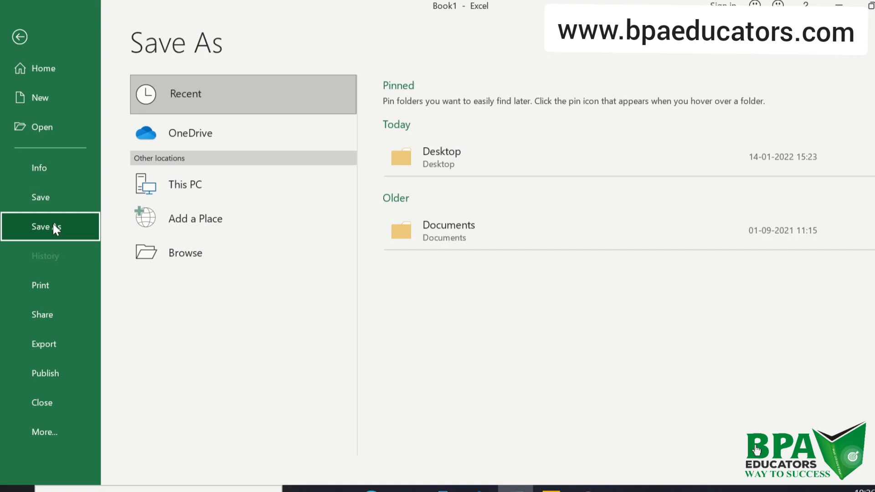
Save Book1 to the Desktop as an Excel workbook named Book1.
{"action": "left_click", "coordinate": [434, 152]}
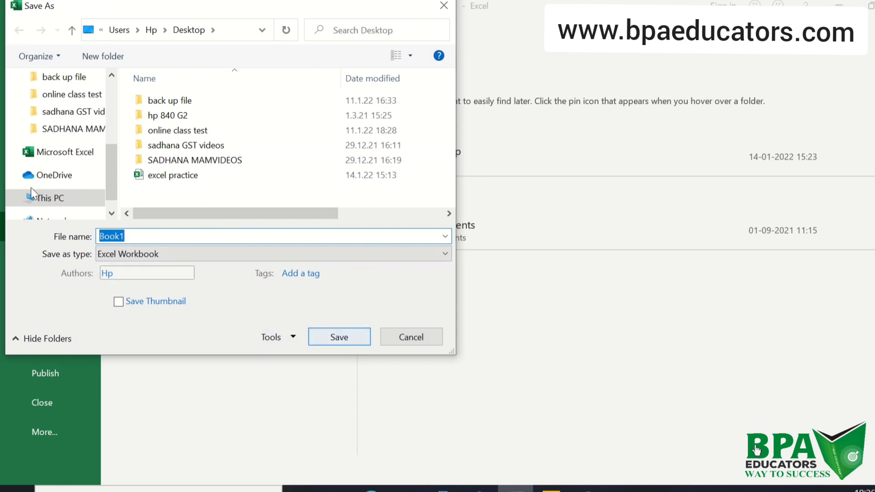
{"action": "left_click_drag", "start_coordinate": [112, 190], "coordinate": [109, 136]}
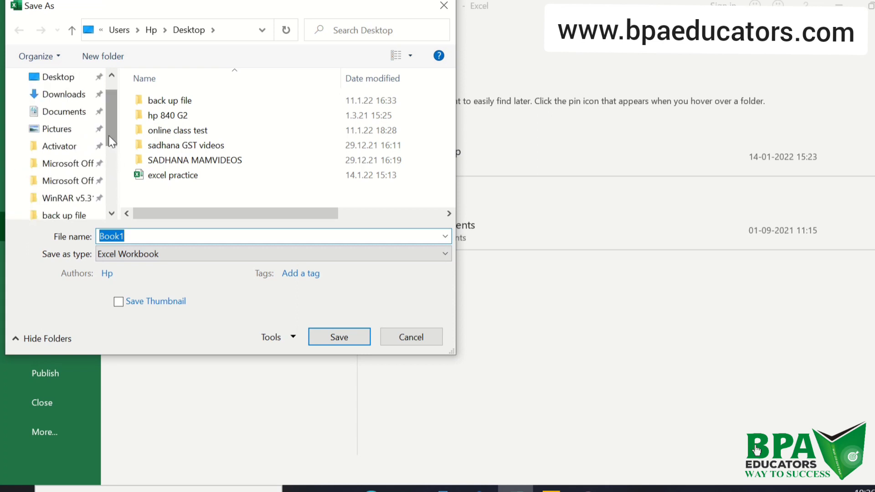
{"action": "left_click", "coordinate": [60, 80]}
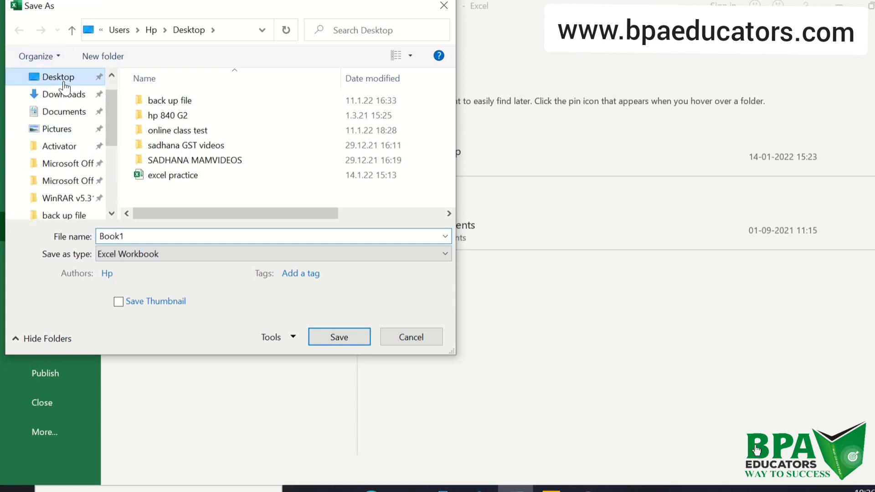
{"action": "left_click", "coordinate": [321, 339]}
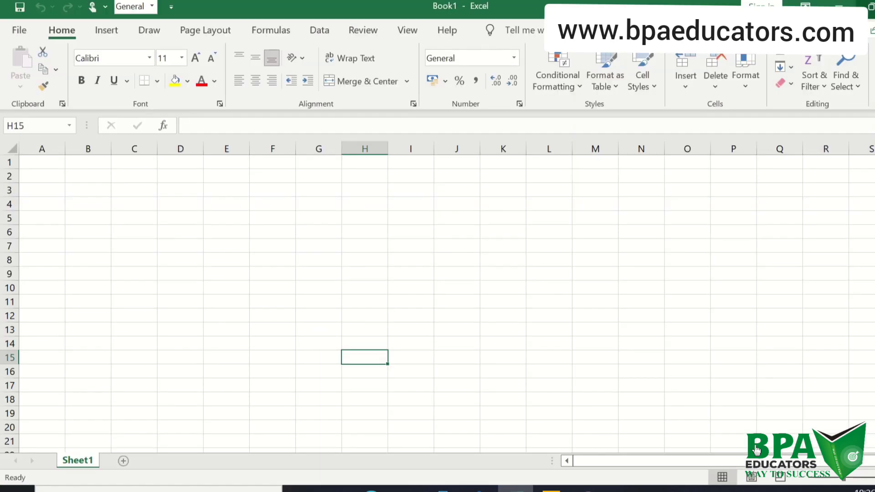
{"action": "left_click", "coordinate": [840, 6]}
Enter a Date header in D5 with dates 1/2/21 and 1/3/21 below it.
{"action": "left_click", "coordinate": [165, 215]}
{"action": "type", "text": "Date"}
{"action": "key", "text": "Return"}
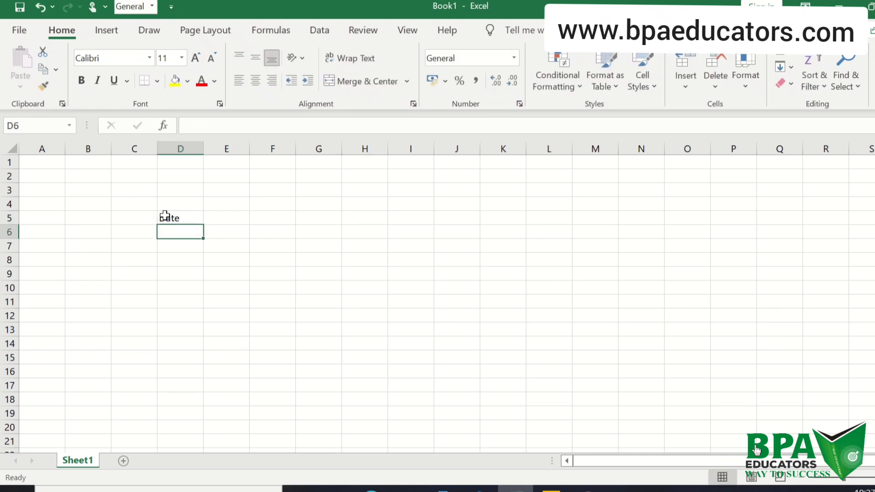
{"action": "type", "text": "1/2"}
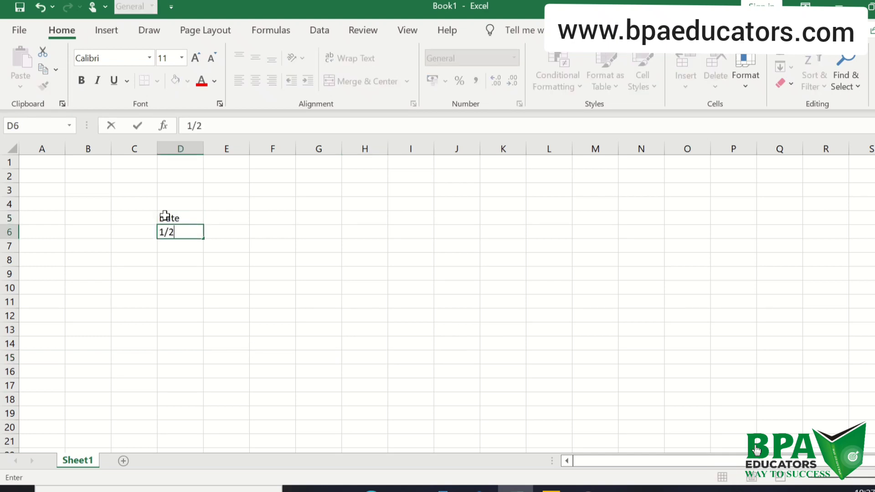
{"action": "type", "text": "/21"}
{"action": "key", "text": "Return"}
{"action": "type", "text": "1/"}
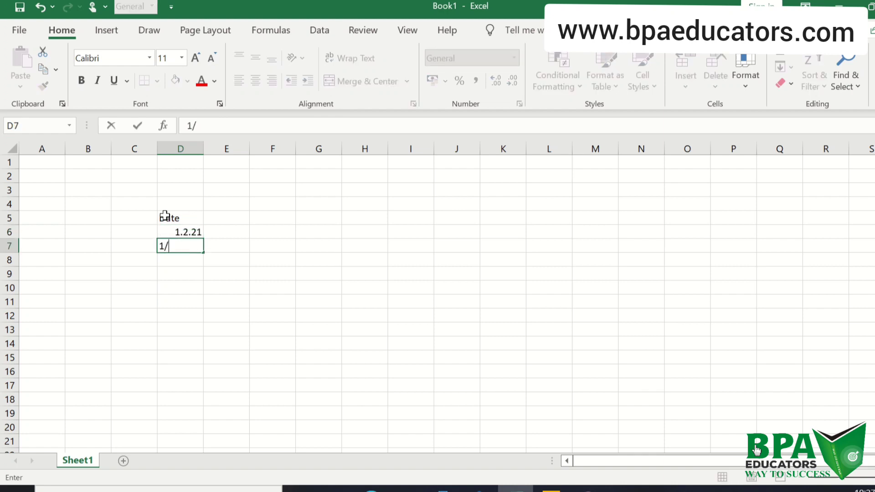
{"action": "type", "text": "3/21"}
{"action": "key", "text": "Return"}
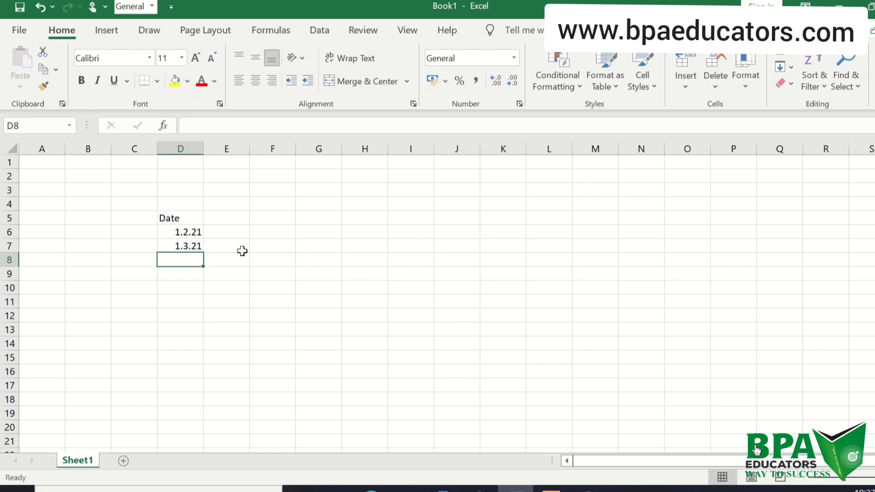
Enter a Name header in E5 with two people's names in E6 and E7.
{"action": "left_click", "coordinate": [223, 217]}
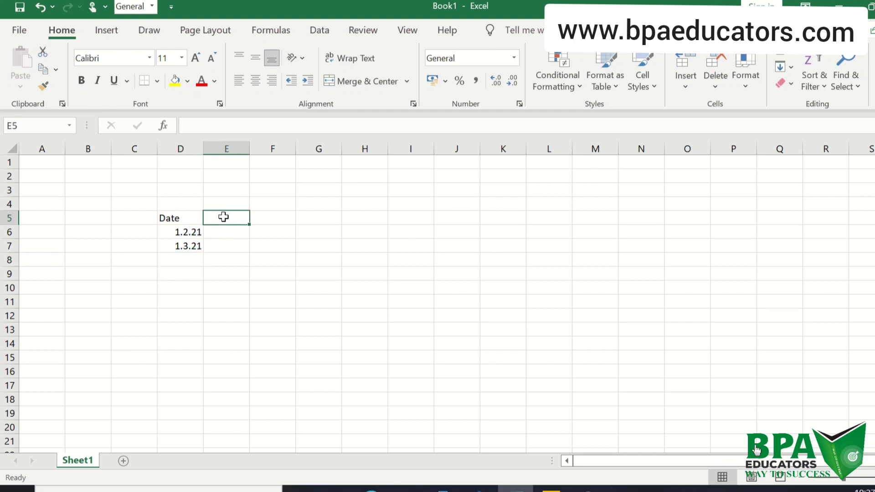
{"action": "type", "text": "Name"}
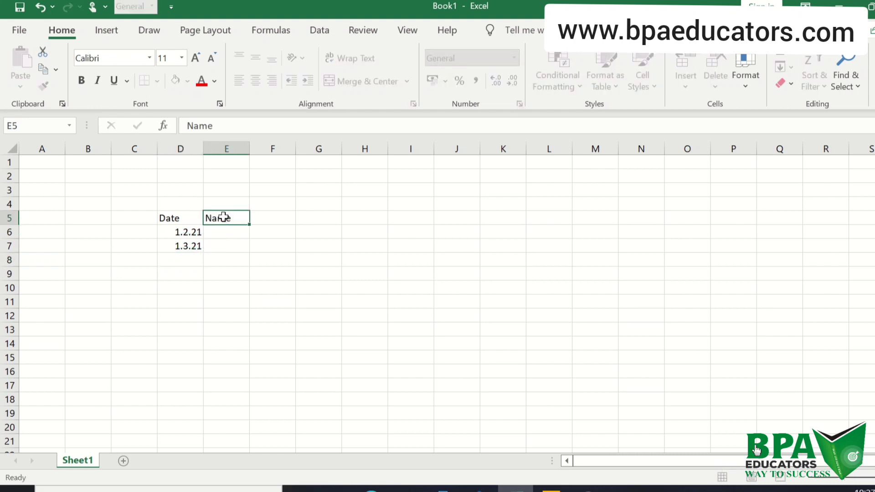
{"action": "key", "text": "Return"}
{"action": "type", "text": "["}
{"action": "key", "text": "BackSpace"}
{"action": "type", "text": "p"}
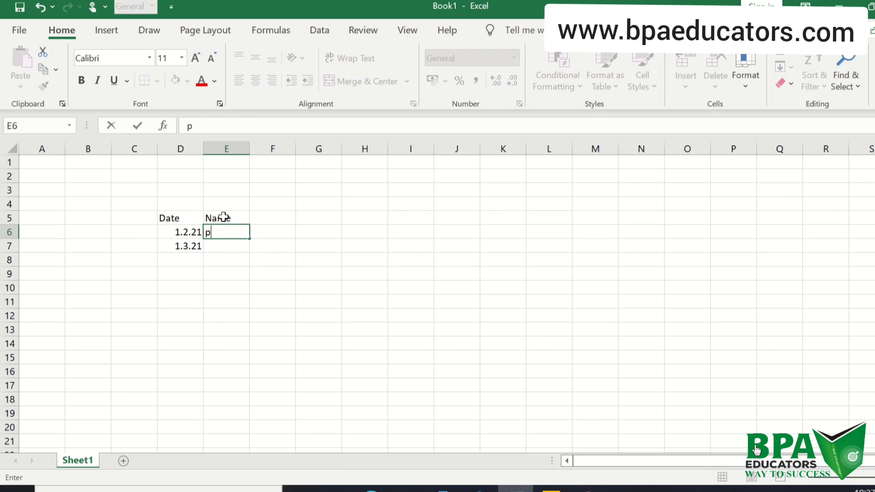
{"action": "type", "text": "riya"}
{"action": "key", "text": "Return"}
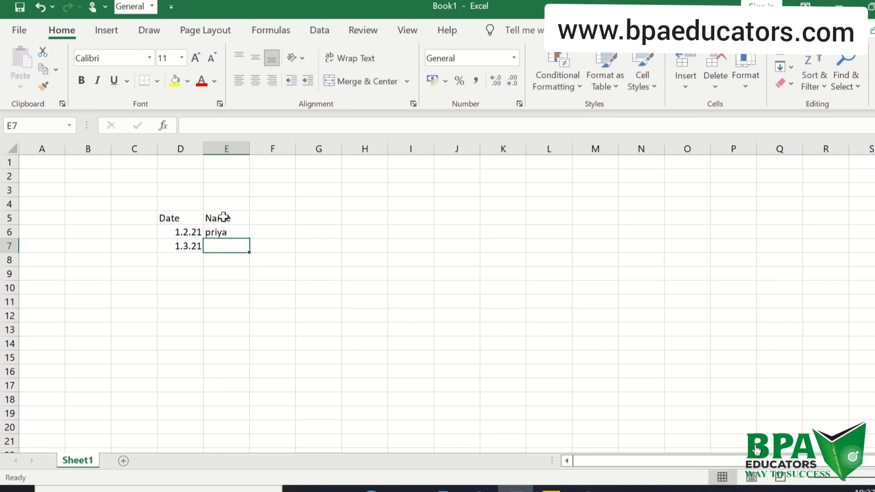
{"action": "type", "text": "preeti"}
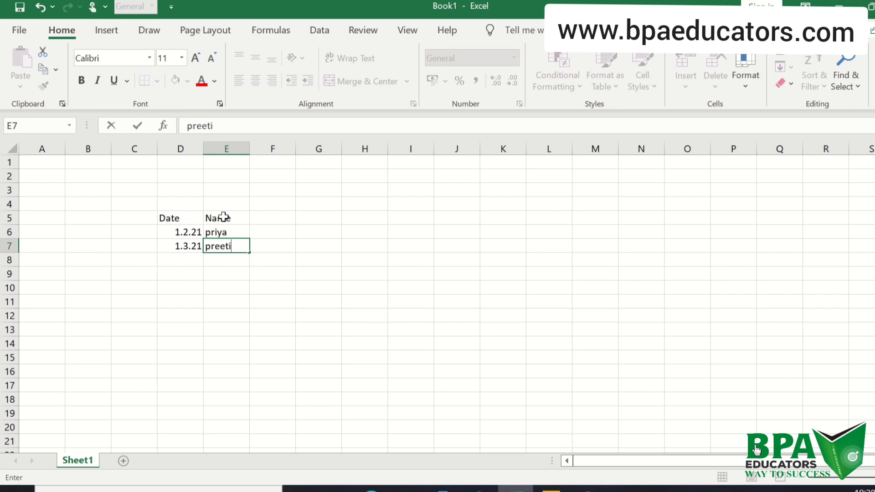
{"action": "key", "text": "Return"}
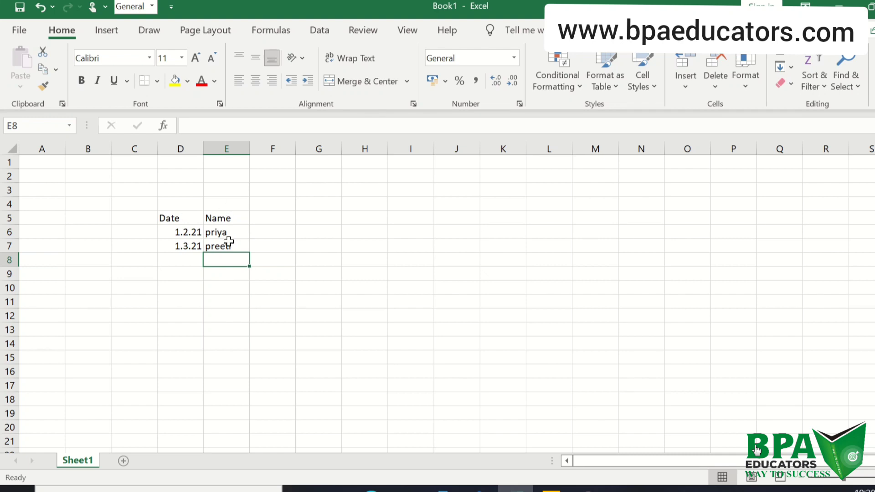
{"action": "key", "text": "ctrl+a"}
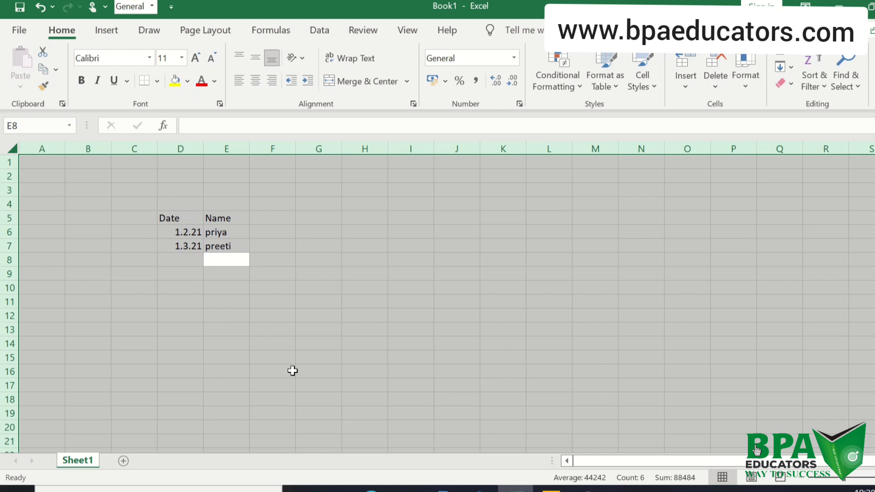
{"action": "left_click", "coordinate": [292, 371]}
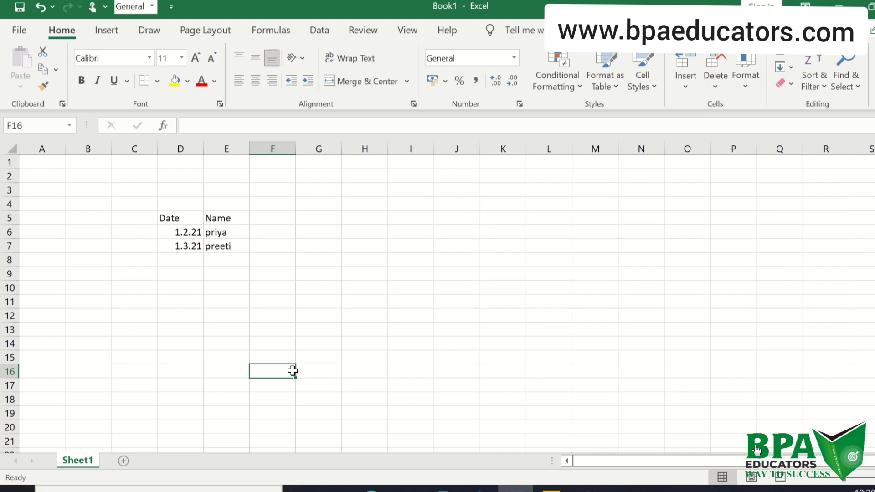
Make the Date header in D5 bold and the Name header in E5 bold italic.
{"action": "left_click", "coordinate": [182, 220]}
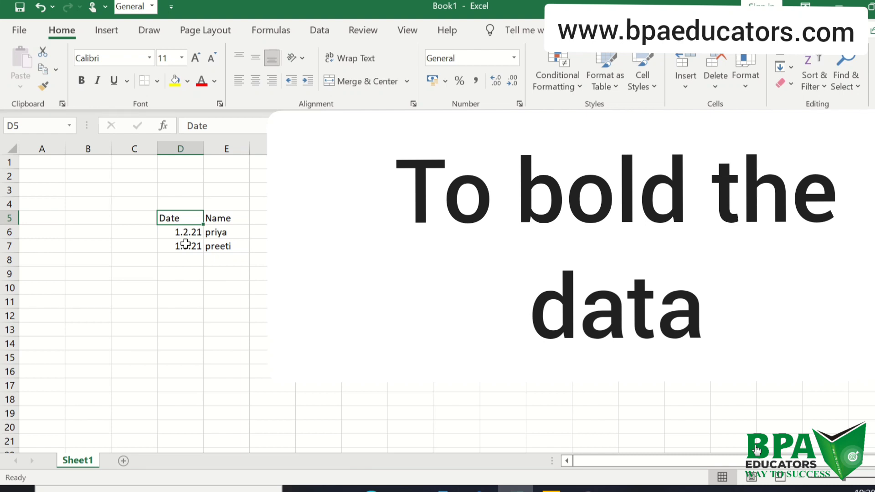
{"action": "key", "text": "ctrl+b"}
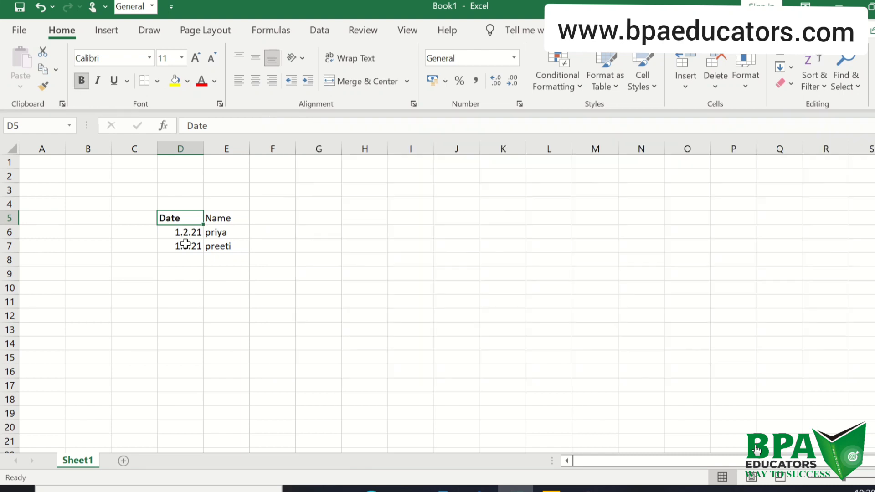
{"action": "left_click", "coordinate": [228, 216]}
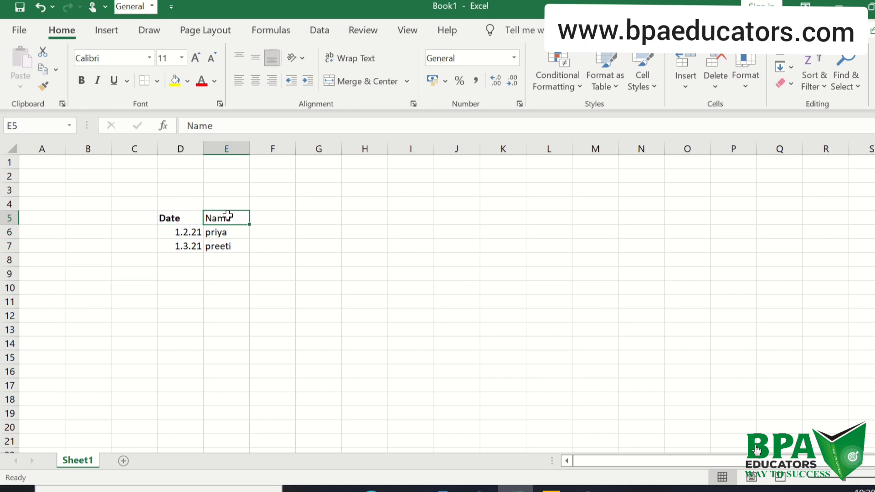
{"action": "key", "text": "ctrl+b"}
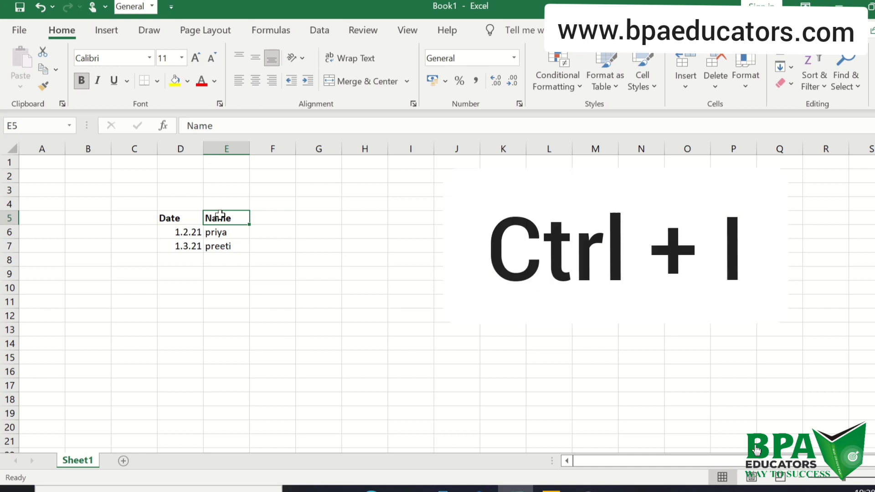
{"action": "key", "text": "ctrl+i"}
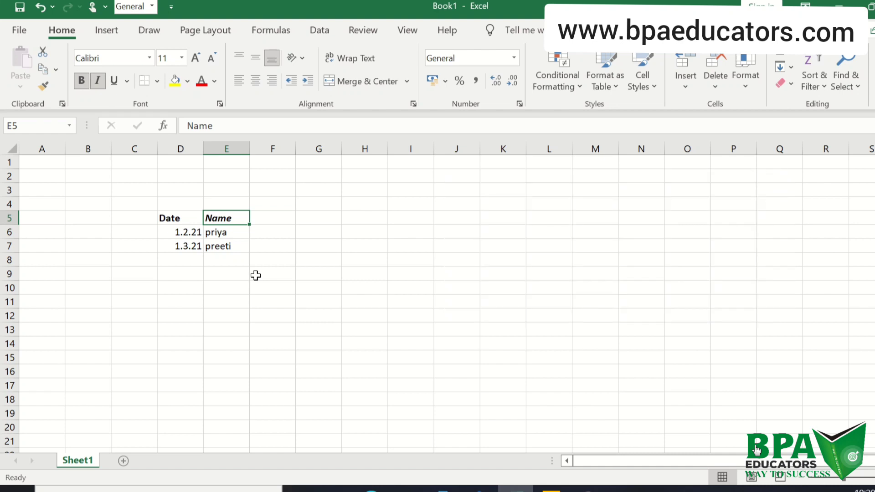
Select the name entries below the header, then open the D5 Date header for editing.
{"action": "left_click_drag", "start_coordinate": [255, 276], "coordinate": [227, 234]}
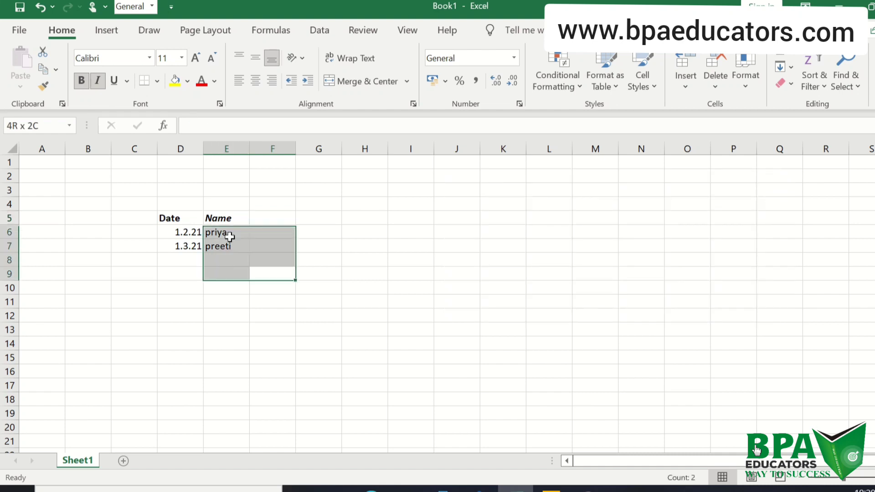
{"action": "left_click", "coordinate": [246, 272]}
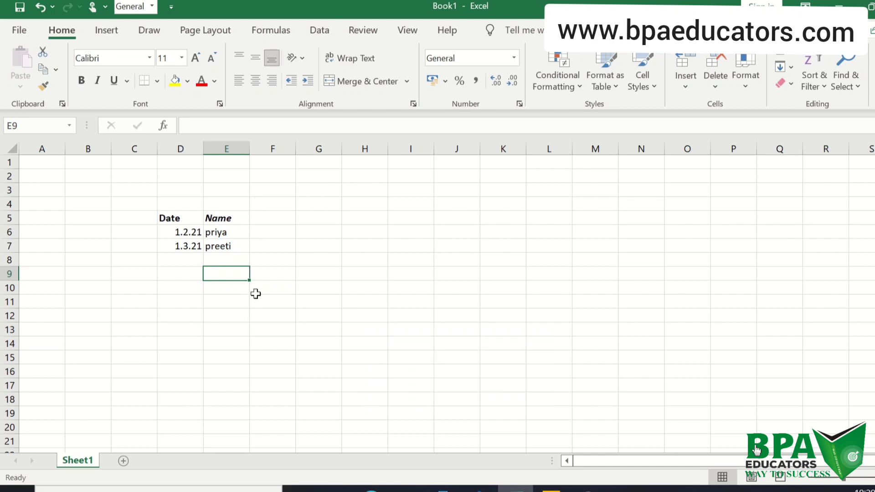
{"action": "double_click", "coordinate": [186, 216]}
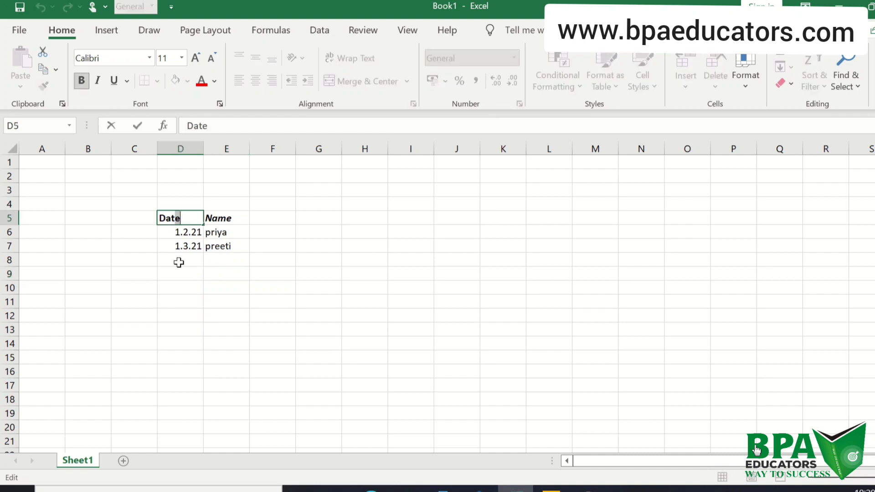
{"action": "scroll", "coordinate": [178, 260], "scroll_direction": "down", "scroll_amount": 1}
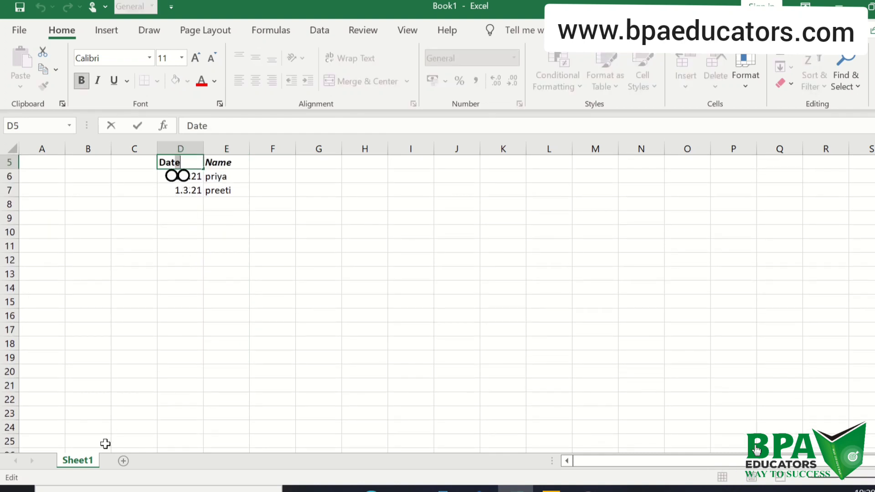
Copy Date, 1.2.21 and 1.3.21 from D5:D7 and paste them into G14:G16.
{"action": "left_click", "coordinate": [165, 215]}
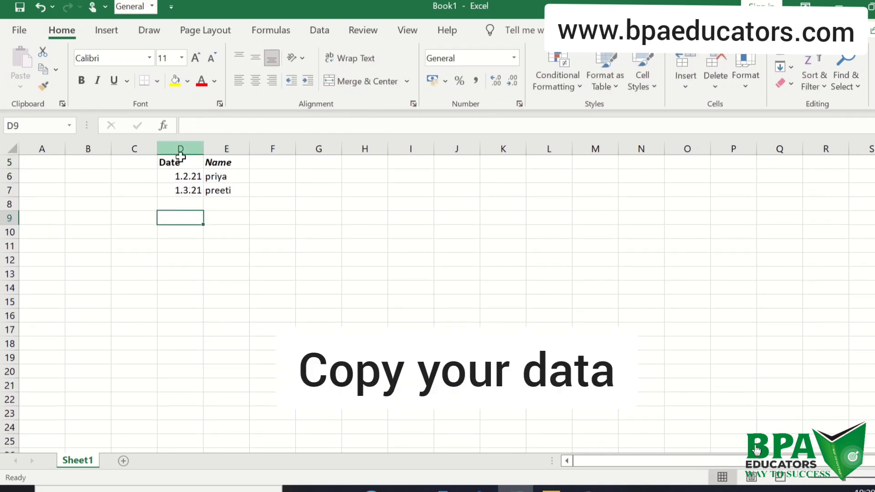
{"action": "left_click_drag", "start_coordinate": [179, 163], "coordinate": [180, 190]}
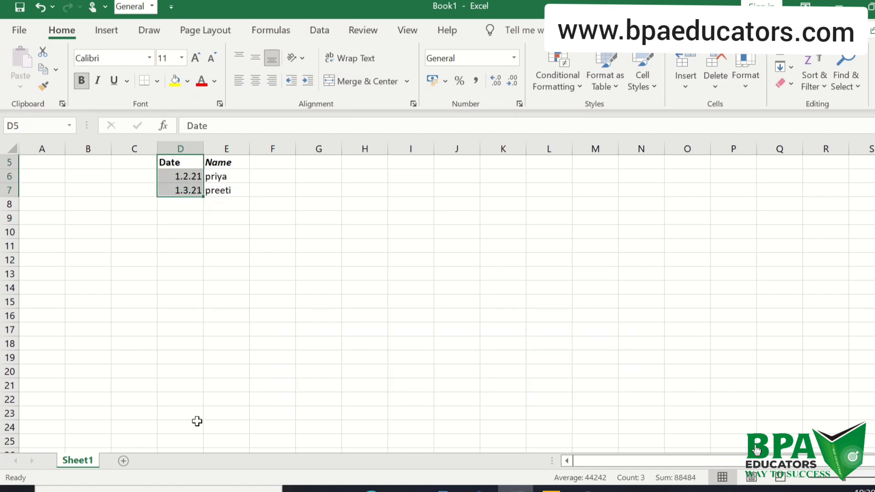
{"action": "key", "text": "ctrl+c"}
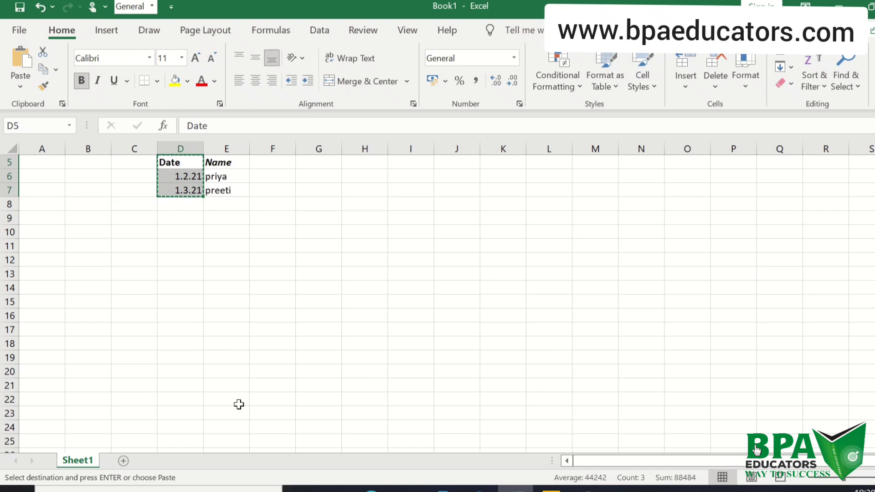
{"action": "key", "text": "ctrl+v"}
{"action": "left_click", "coordinate": [320, 289]}
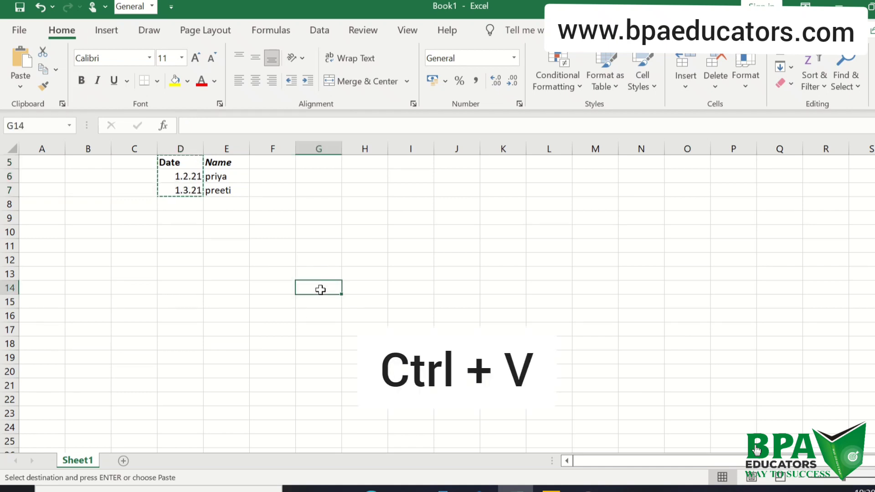
{"action": "key", "text": "ctrl+v"}
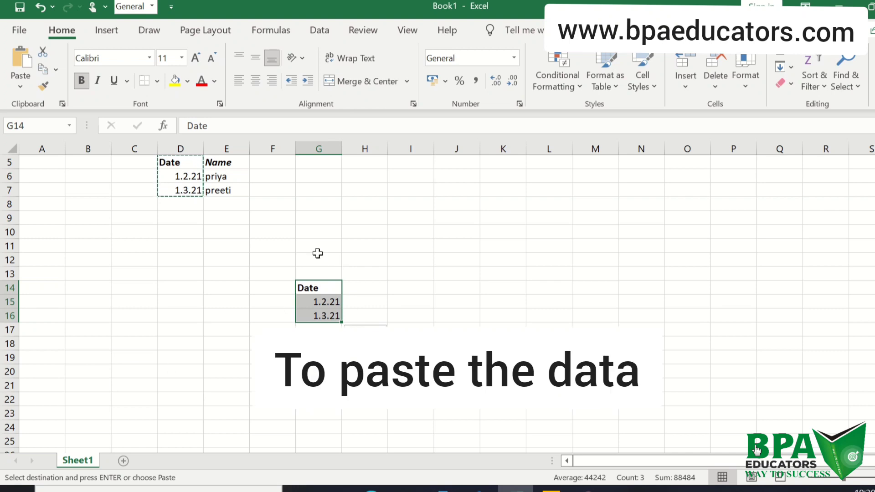
{"action": "left_click", "coordinate": [194, 231]}
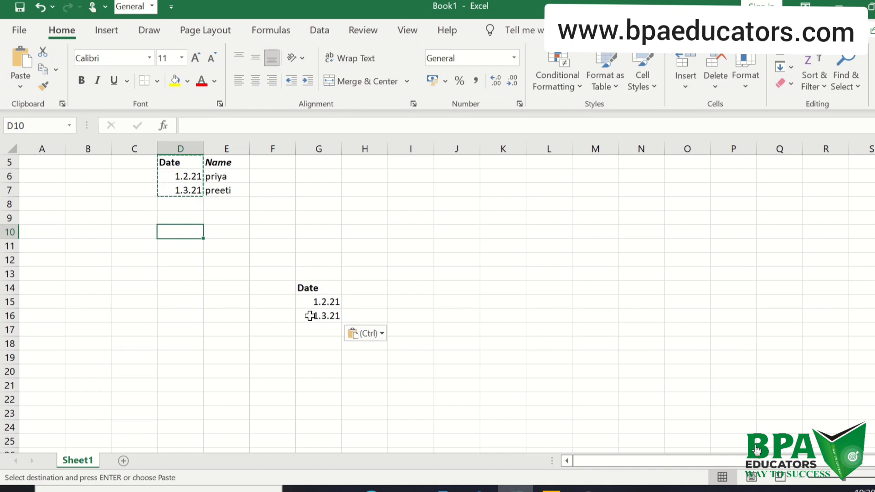
{"action": "left_click", "coordinate": [305, 288]}
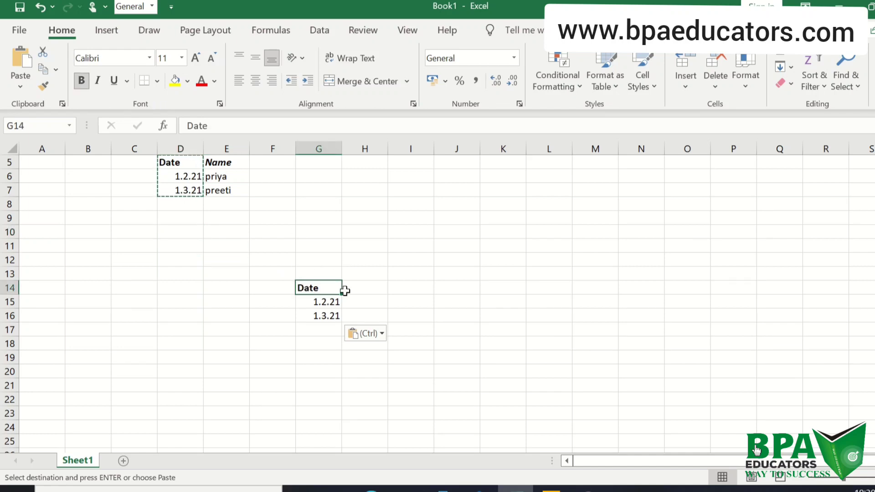
Underline the pasted Date heading in G14 and bring up Find and Replace.
{"action": "key", "text": "ctrl+u"}
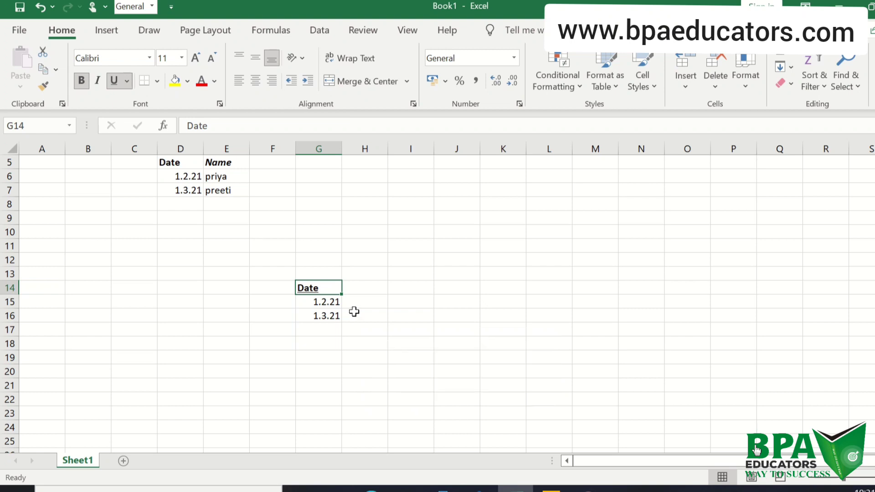
{"action": "left_click", "coordinate": [420, 285]}
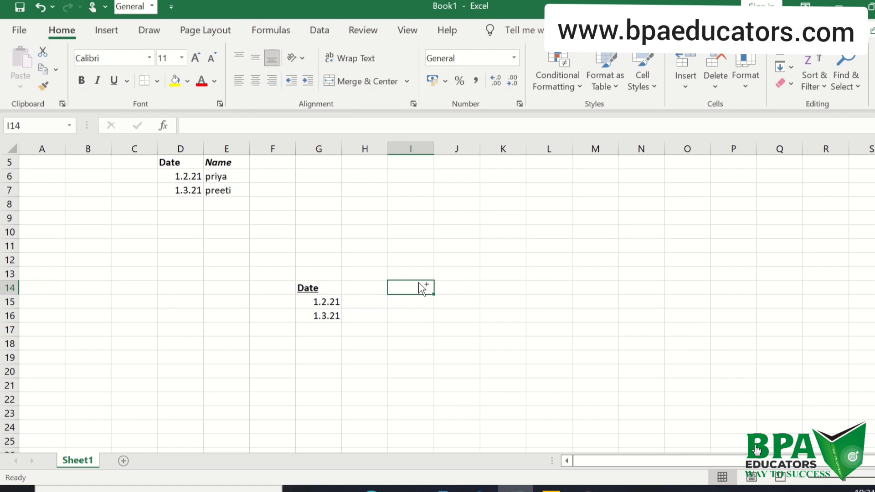
{"action": "key", "text": "ctrl+f"}
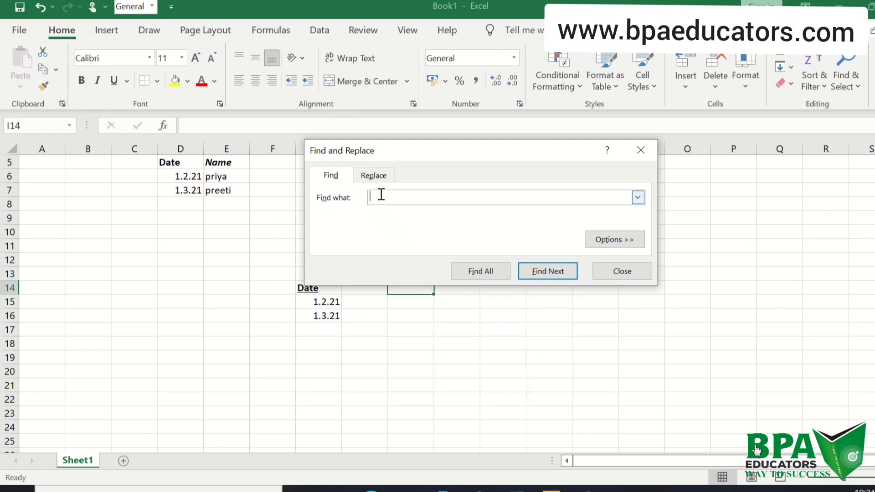
Find all cells matching 'D', locating Date in D5 and G14, then close the dialog.
{"action": "type", "text": "da"}
{"action": "key", "text": "BackSpace"}
{"action": "key", "text": "BackSpace"}
{"action": "type", "text": "D"}
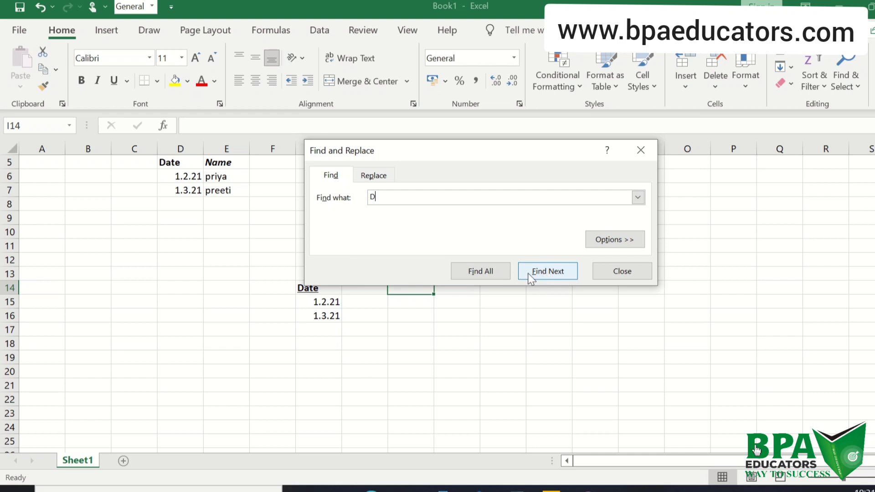
{"action": "left_click", "coordinate": [489, 274]}
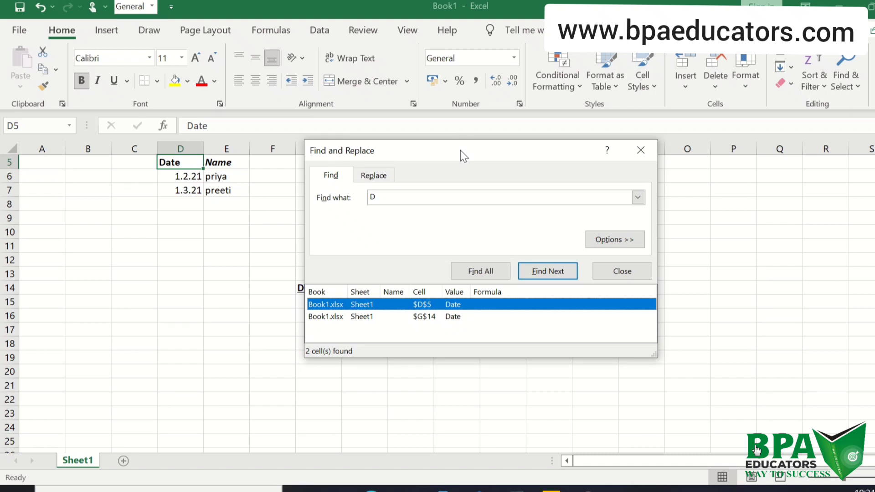
{"action": "left_click_drag", "start_coordinate": [454, 150], "coordinate": [529, 142]}
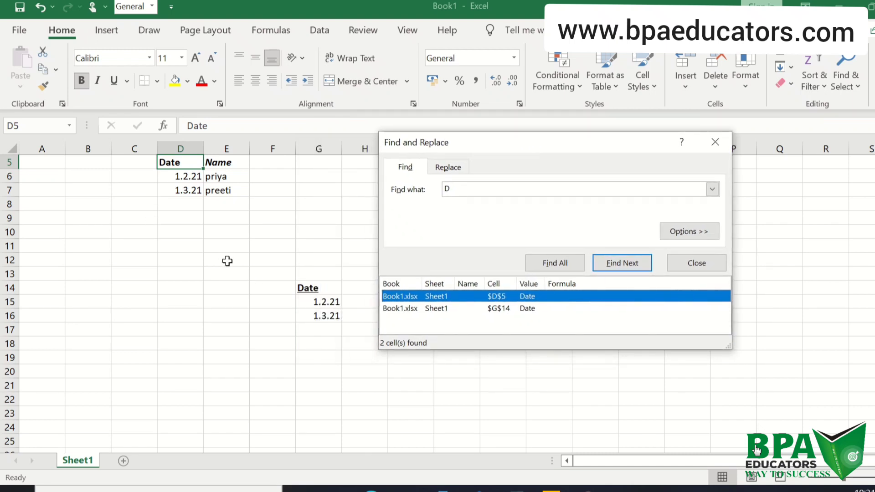
{"action": "left_click", "coordinate": [689, 261]}
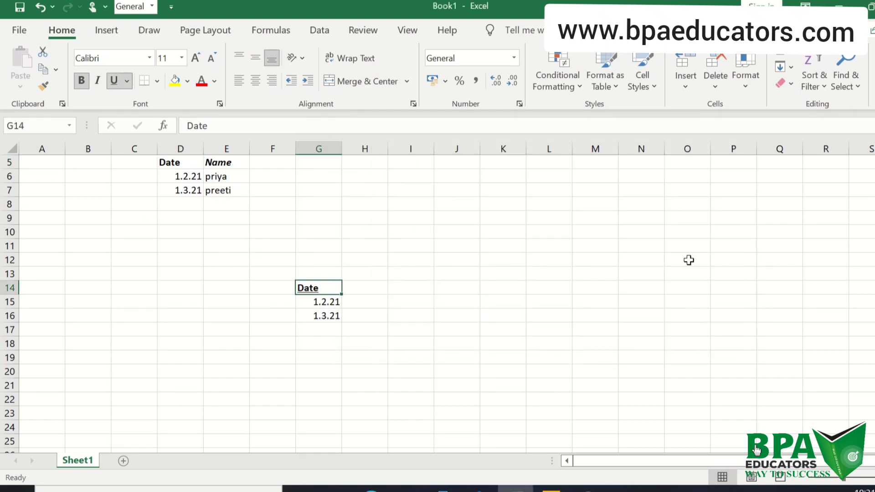